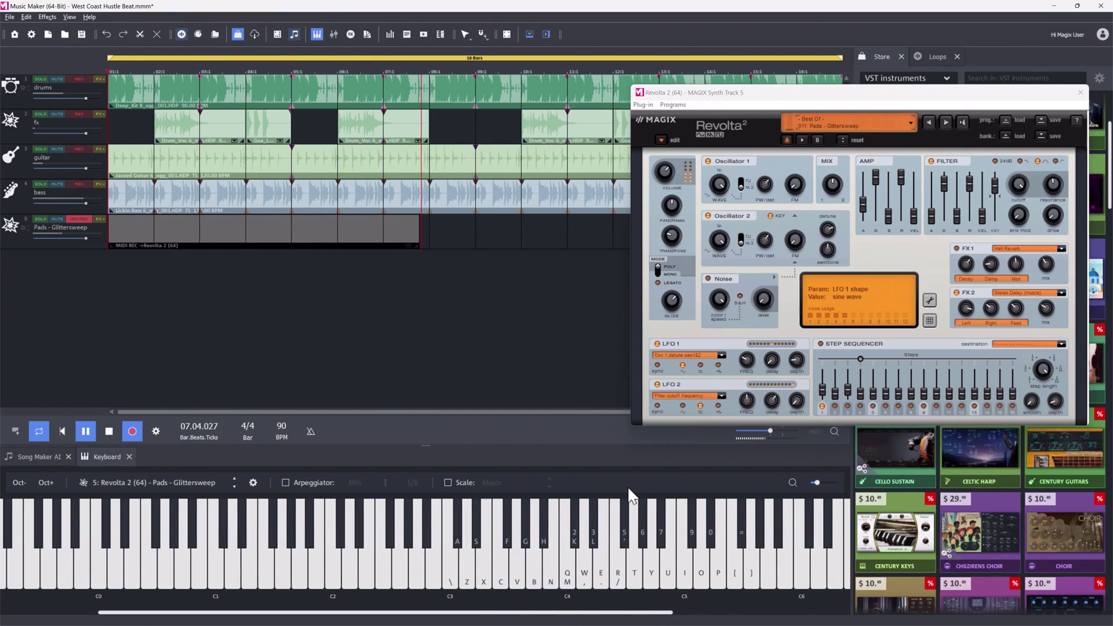
Record pad notes on the Revolta 2 track from the computer keyboard, then stop recording
key(p)
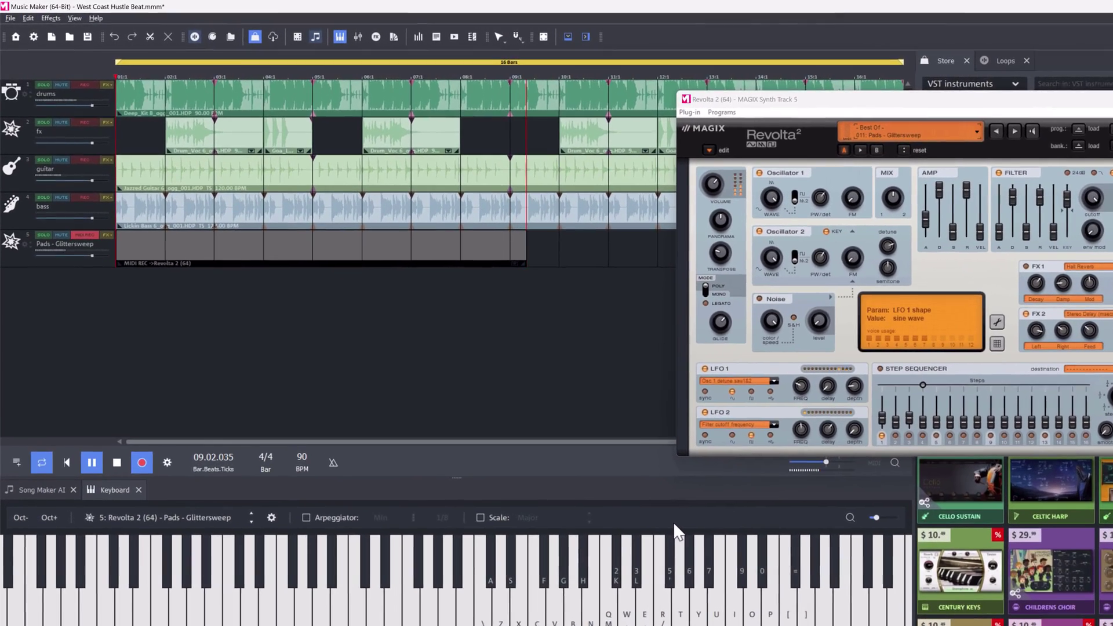
key(space)
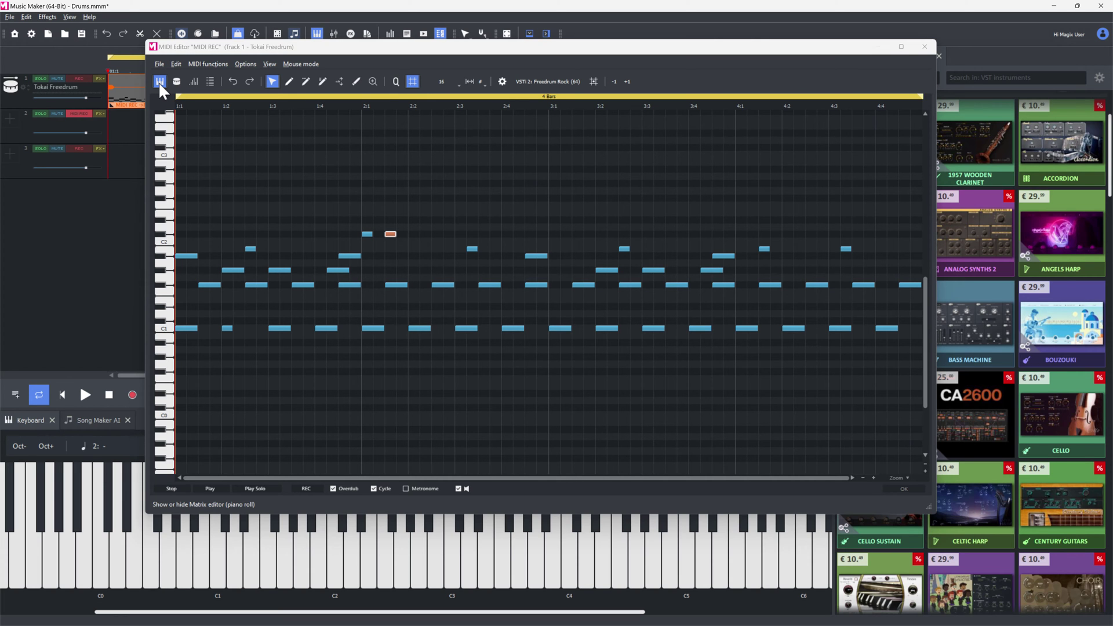
Lengthen one selected note in the Tokai Freedrum drum pattern
click(350, 256)
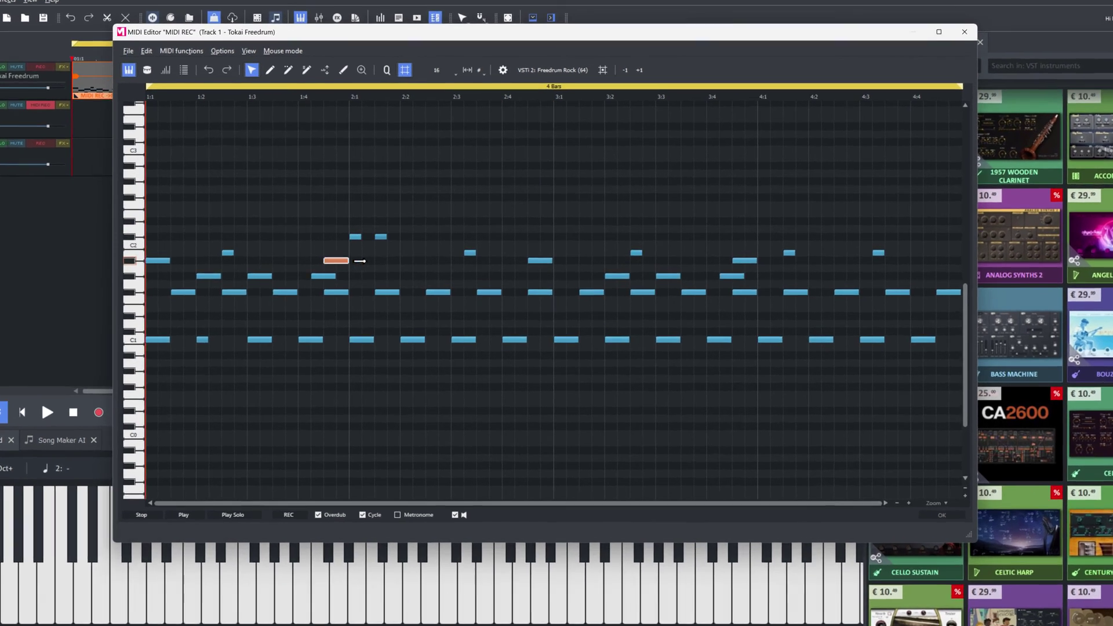
drag(359, 261, 435, 265)
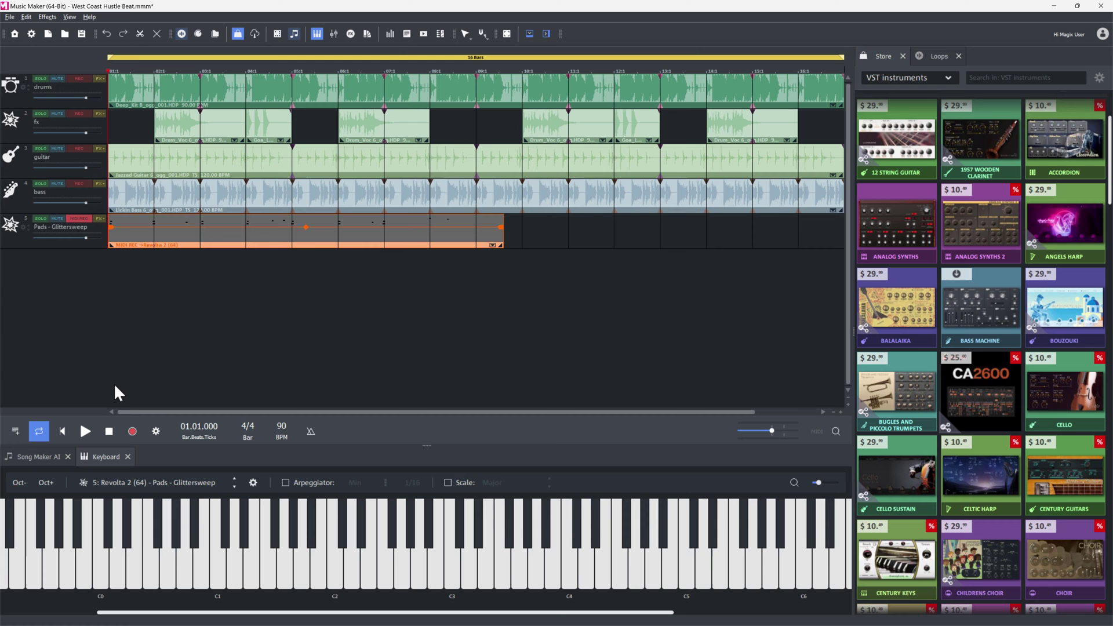
click(85, 431)
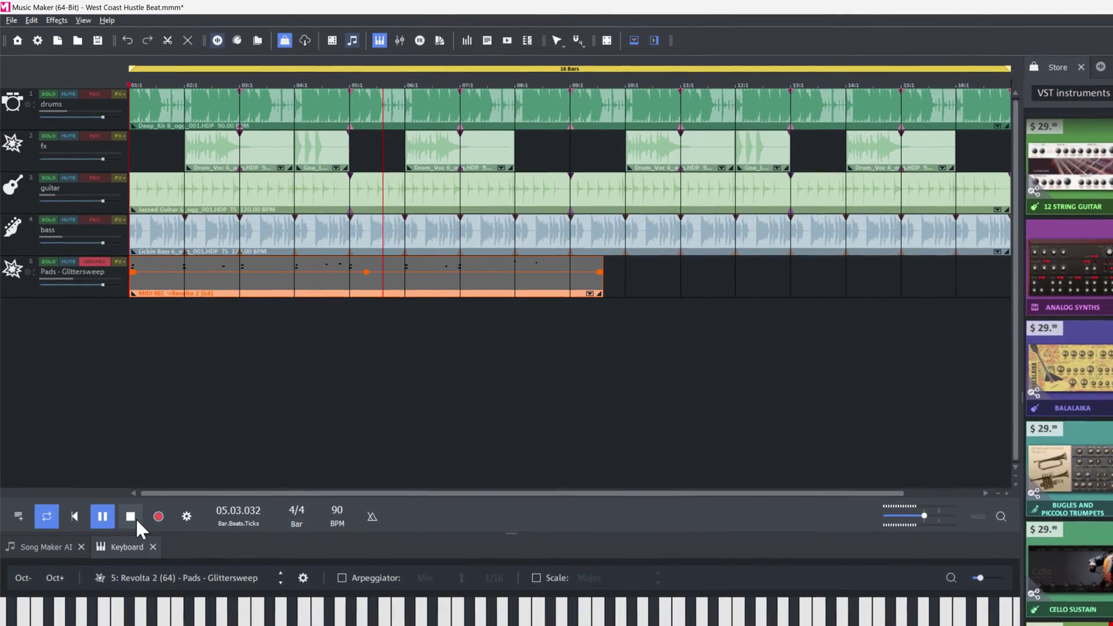
click(133, 515)
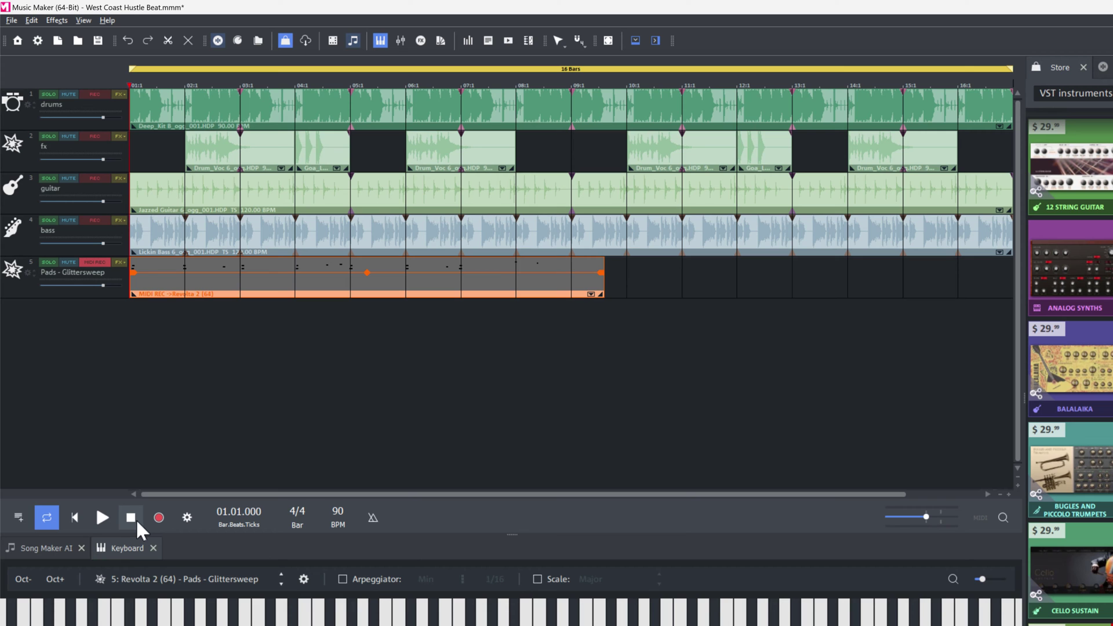
Open the Pads - Glittersweep MIDI clip and quantize its notes with quantize value 8
double_click(278, 266)
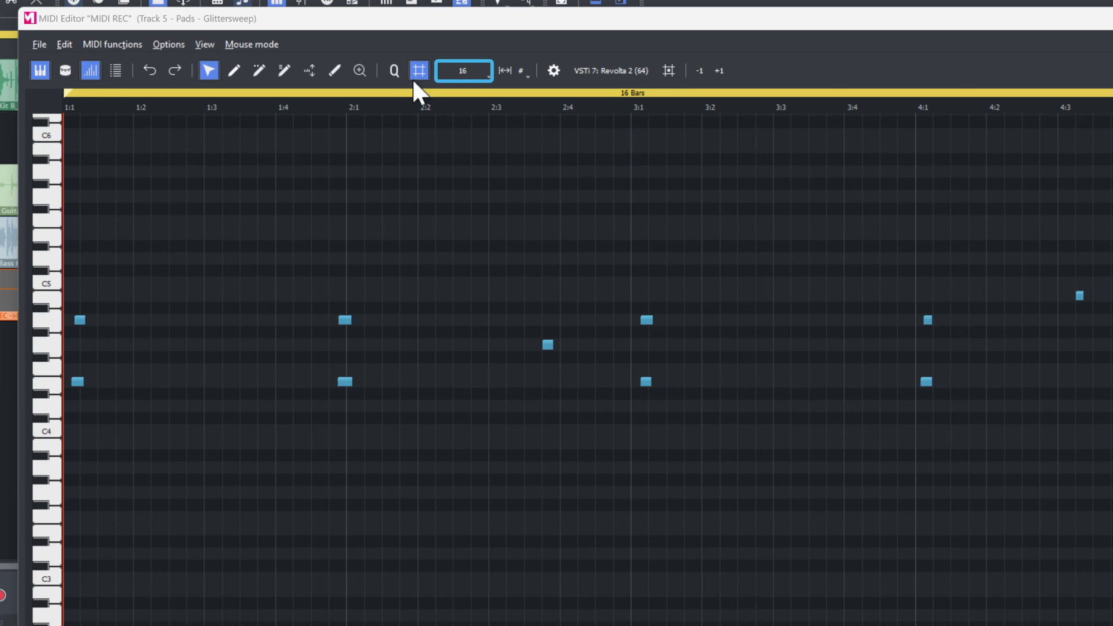
click(462, 72)
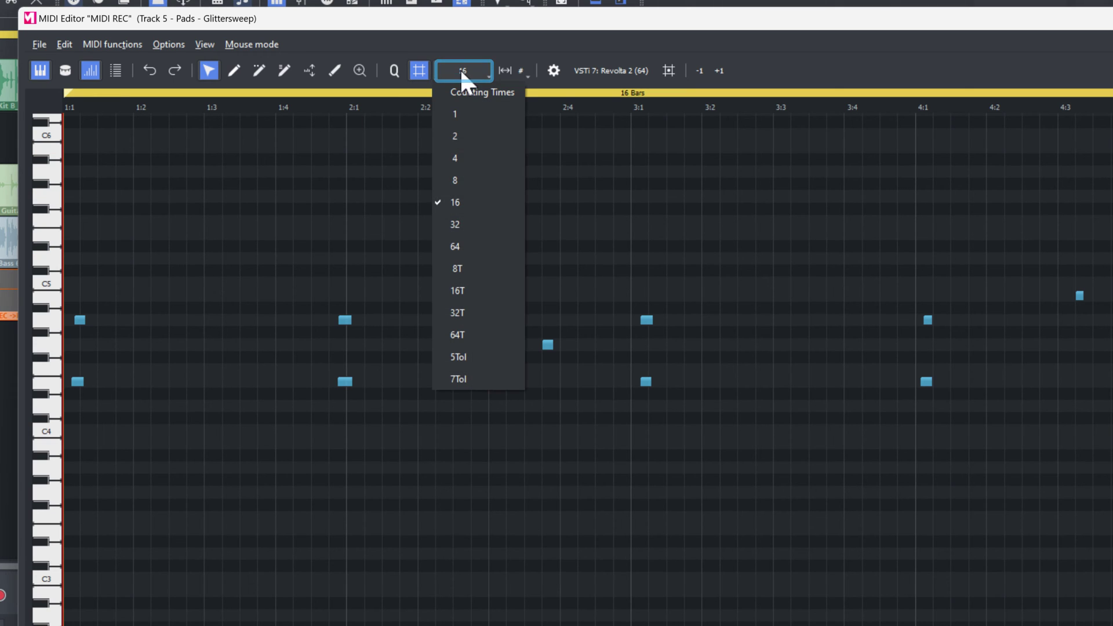
click(470, 182)
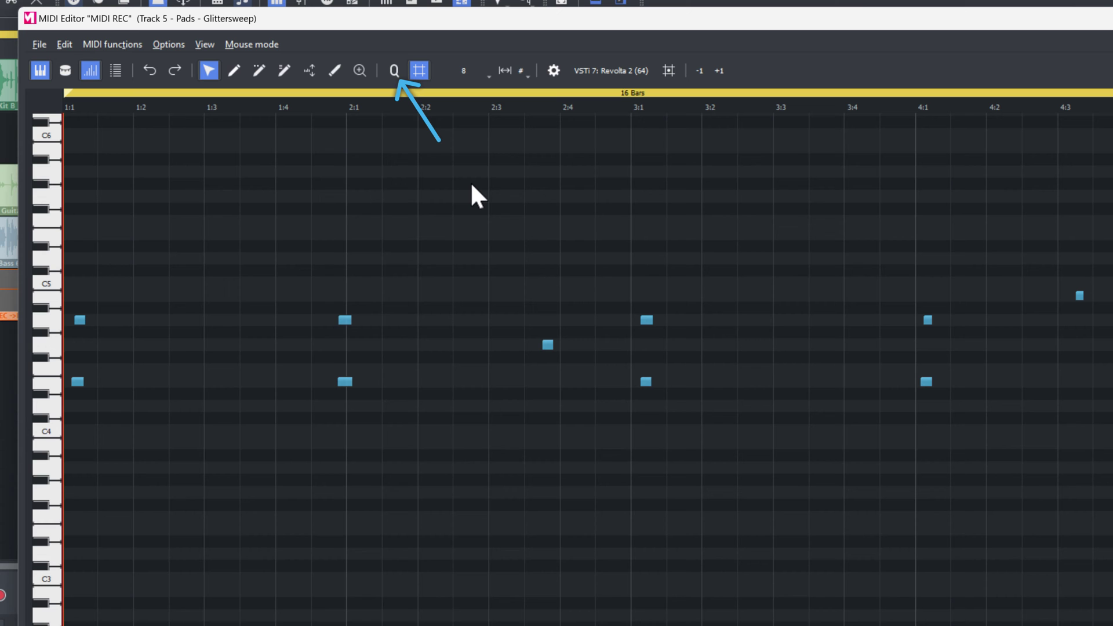
click(393, 71)
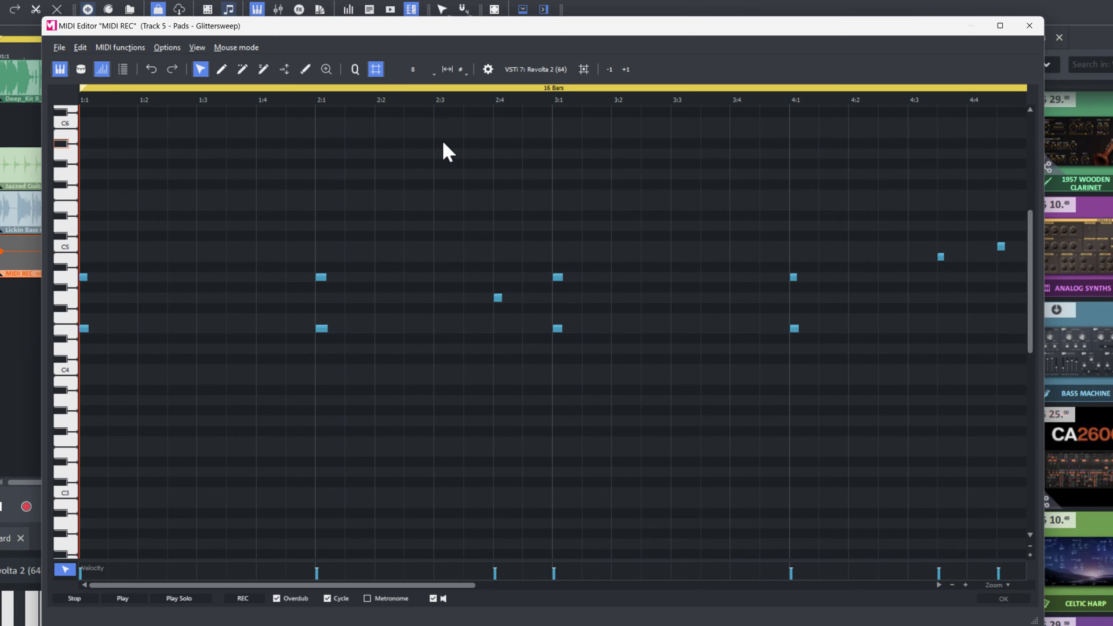
key(space)
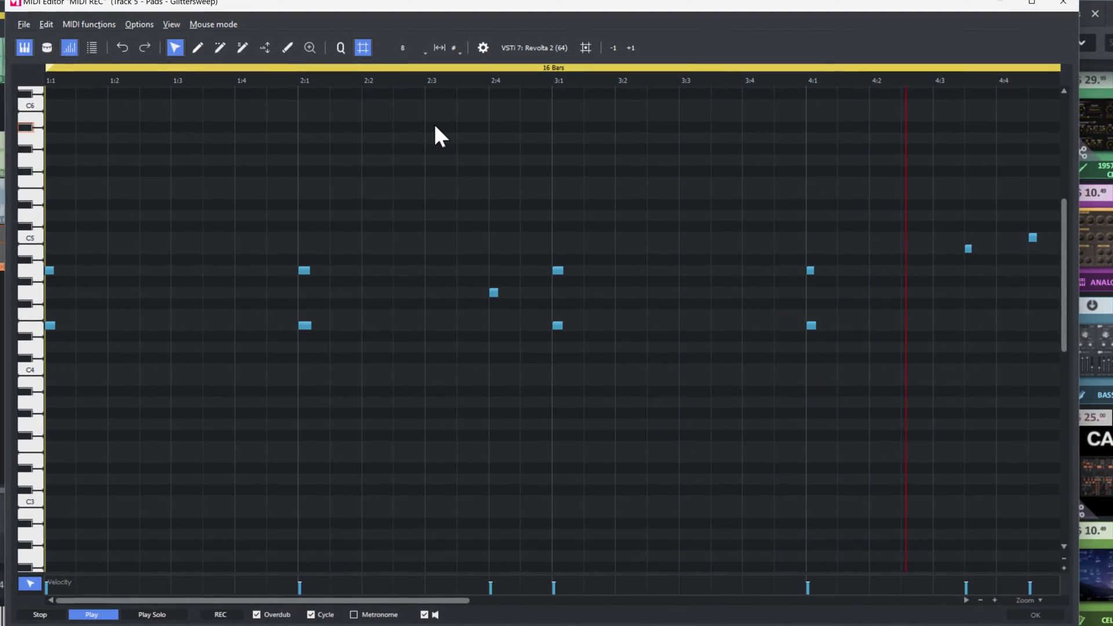
key(space)
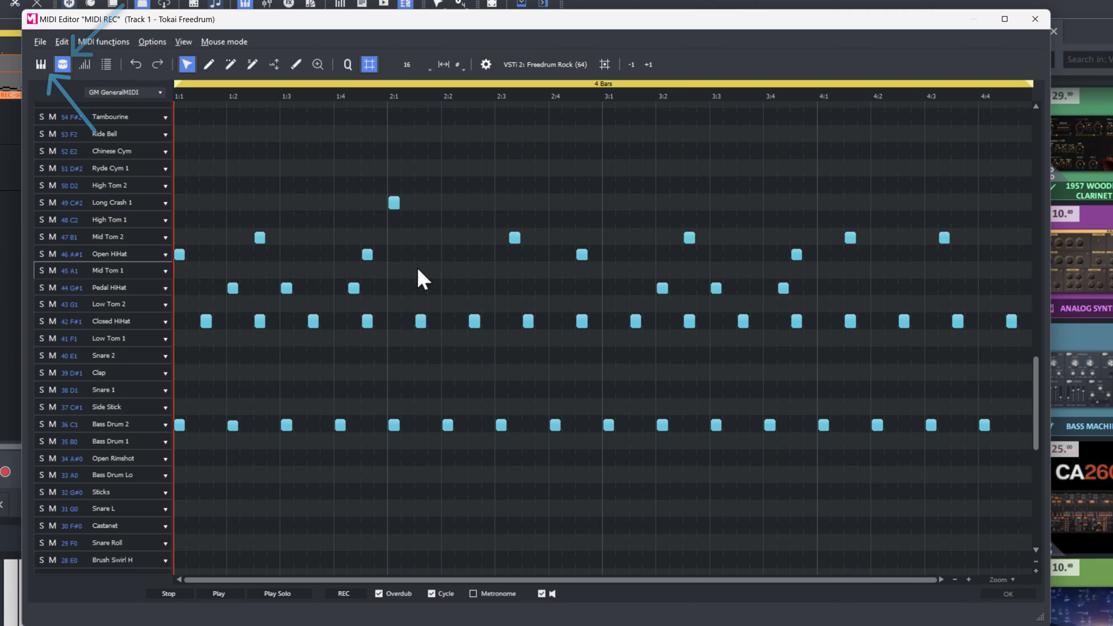
Toggle the Tokai Freedrum pattern to piano roll and back to named drum rows
click(40, 64)
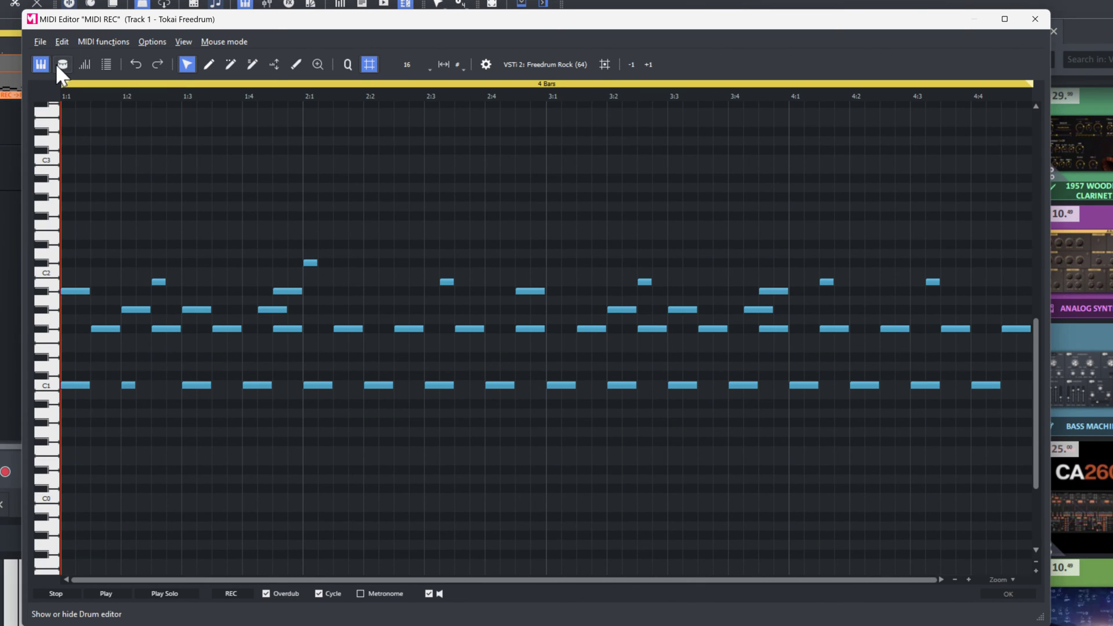
click(56, 65)
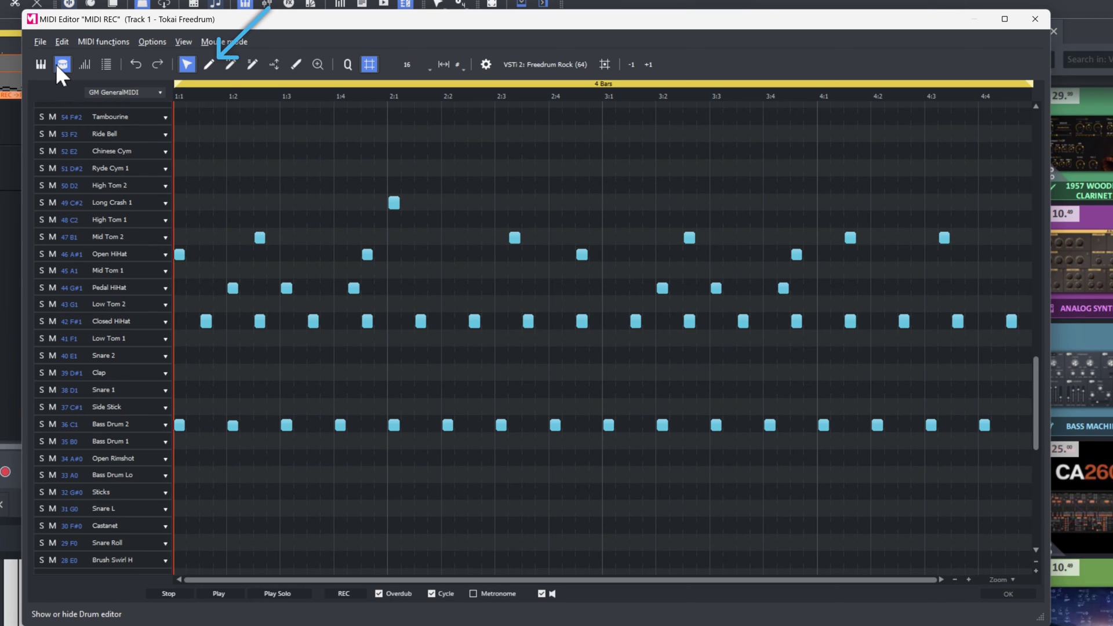
Draw a second Long Crash hit after 2:1 and stretch the Open HiHat note past bar 2's second beat
click(209, 64)
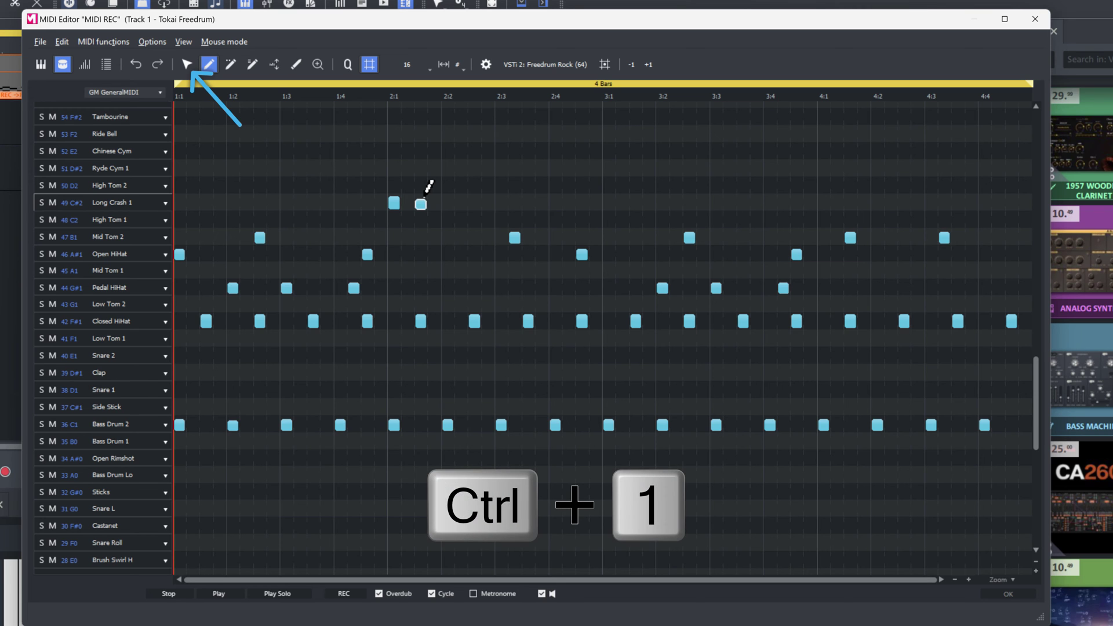
key(ctrl+1)
click(41, 64)
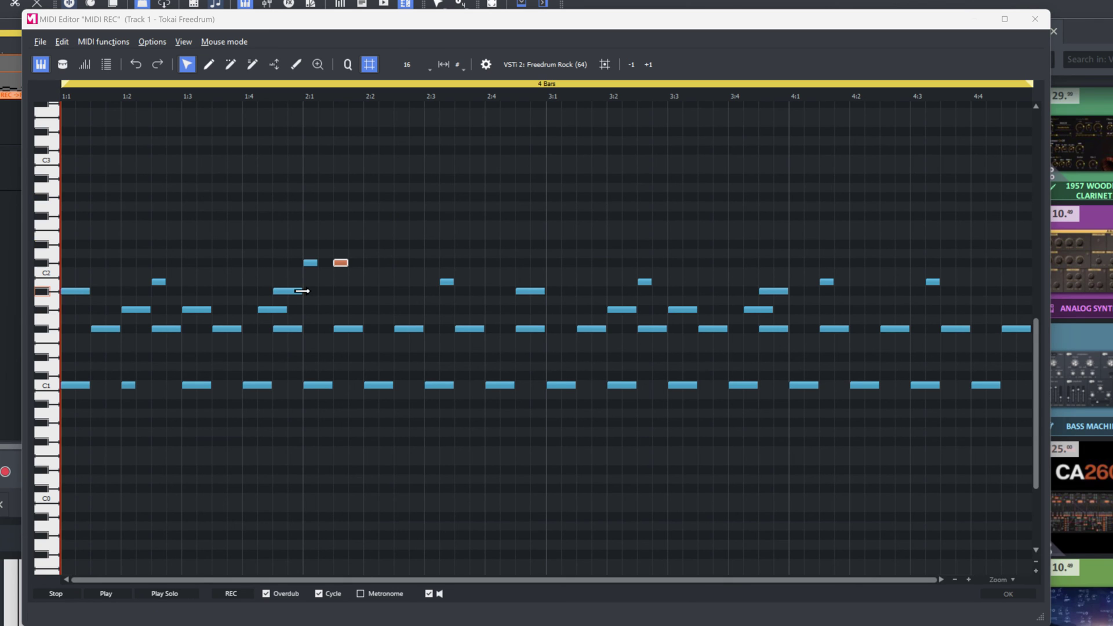
drag(302, 291, 404, 296)
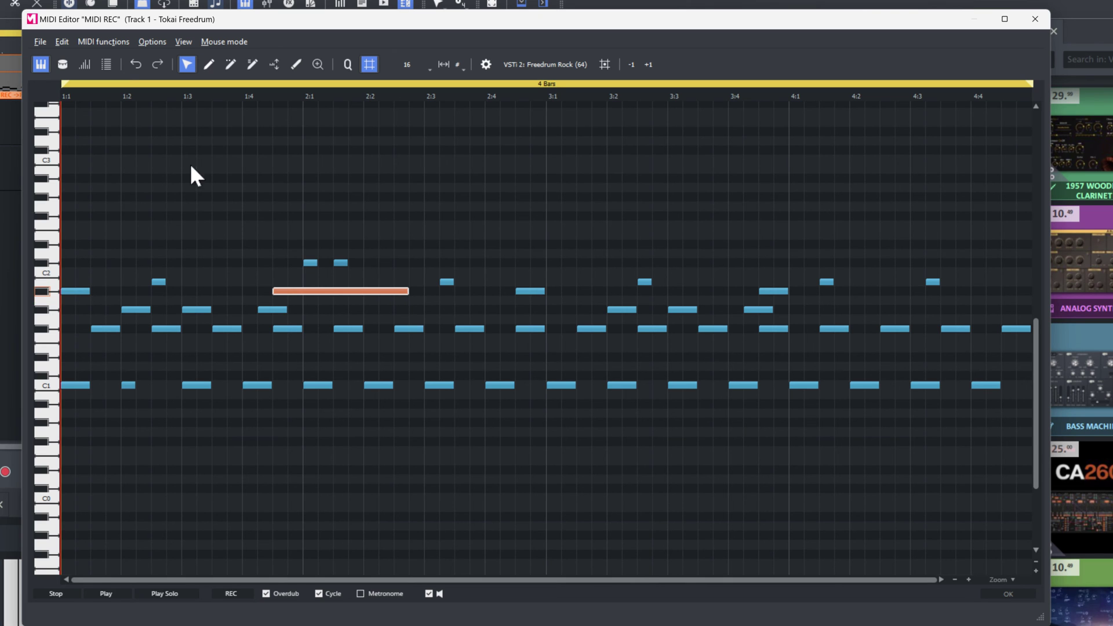
Delete the Long Crash at 2:1 and notes after bar 2, then copy two hi-hats and two kicks into the gap
click(64, 62)
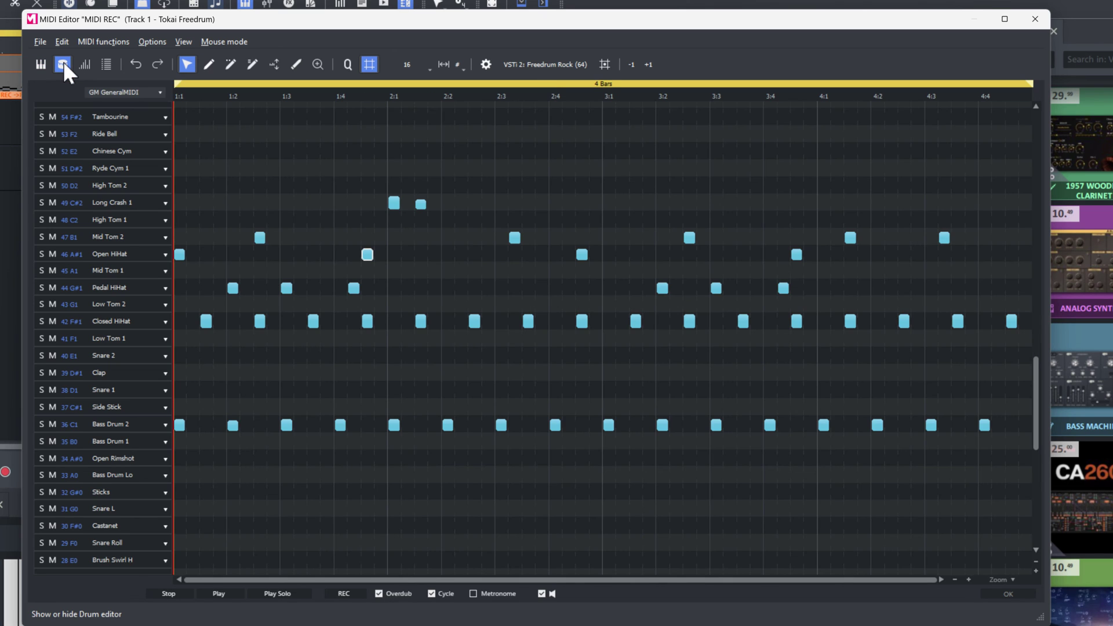
click(395, 203)
key(Delete)
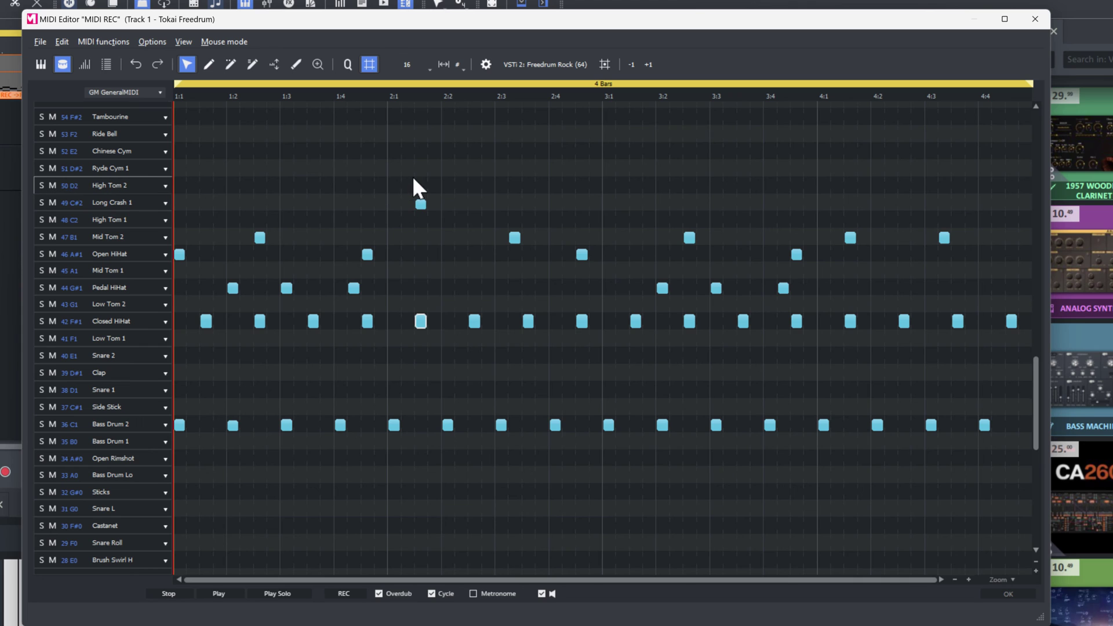
drag(413, 177, 507, 476)
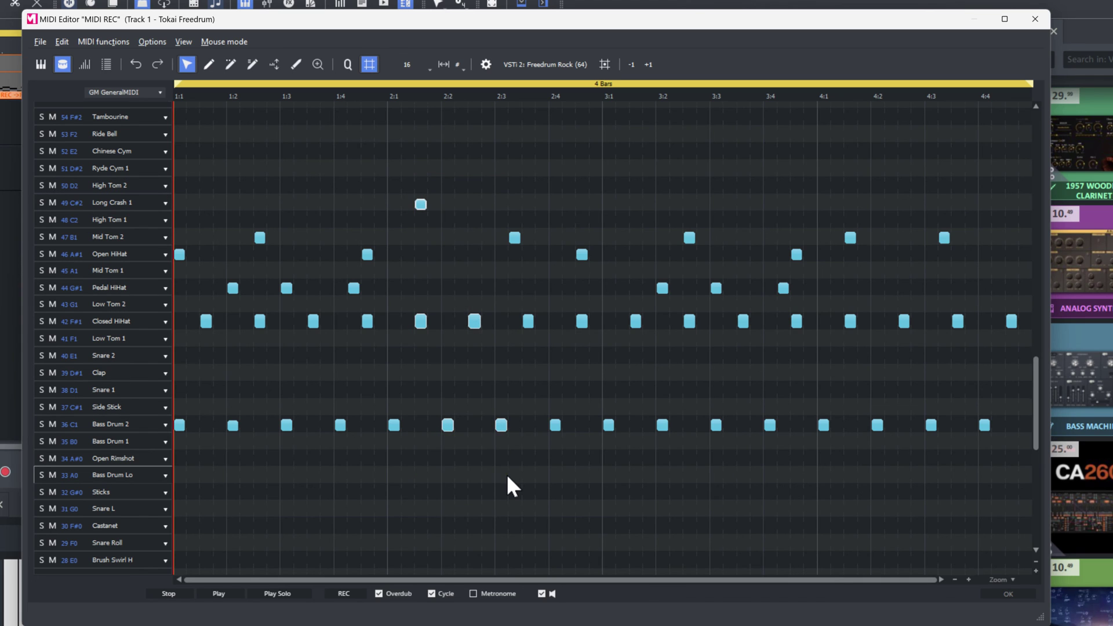
key(Delete)
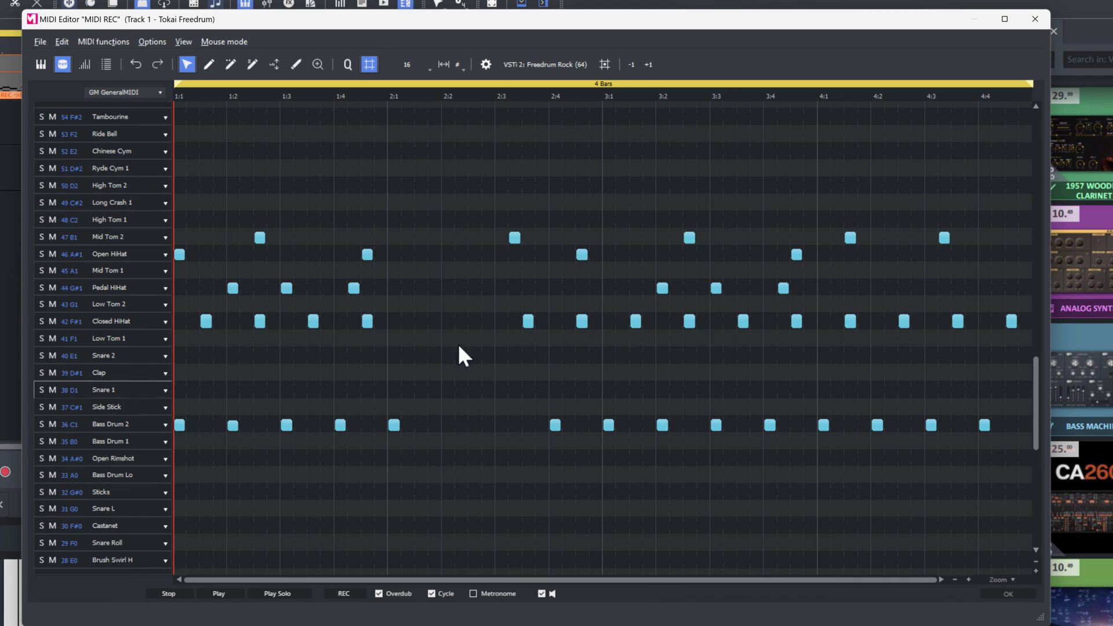
drag(430, 312, 298, 452)
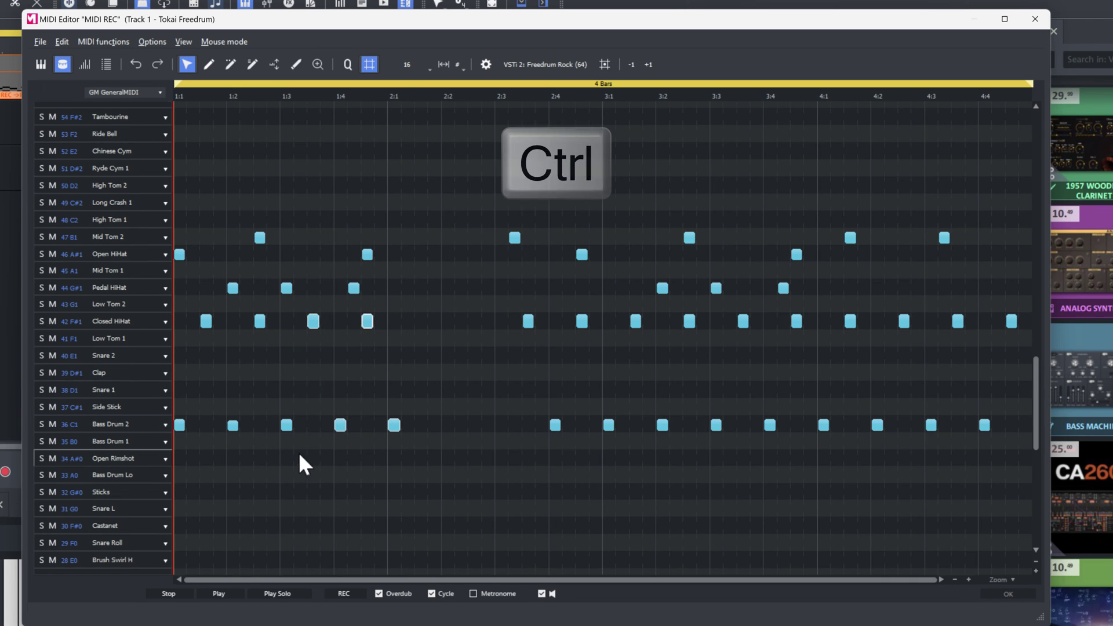
drag(313, 322, 424, 326)
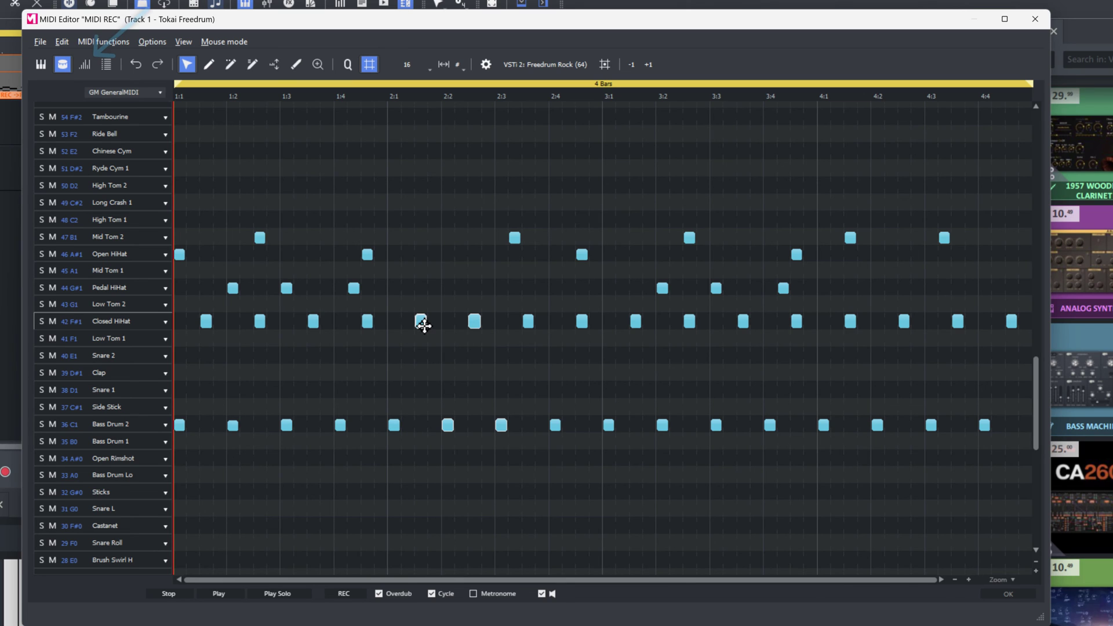
Show the velocity lane and lower the Closed HiHat notes' velocity while the pattern plays
click(85, 61)
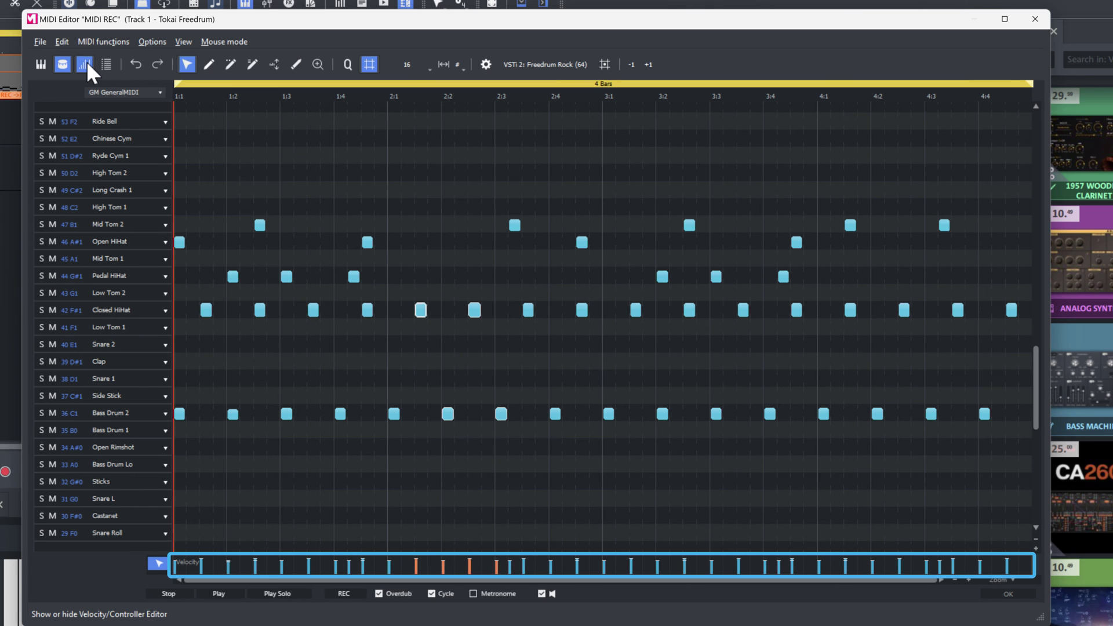
key(space)
drag(201, 328, 1042, 307)
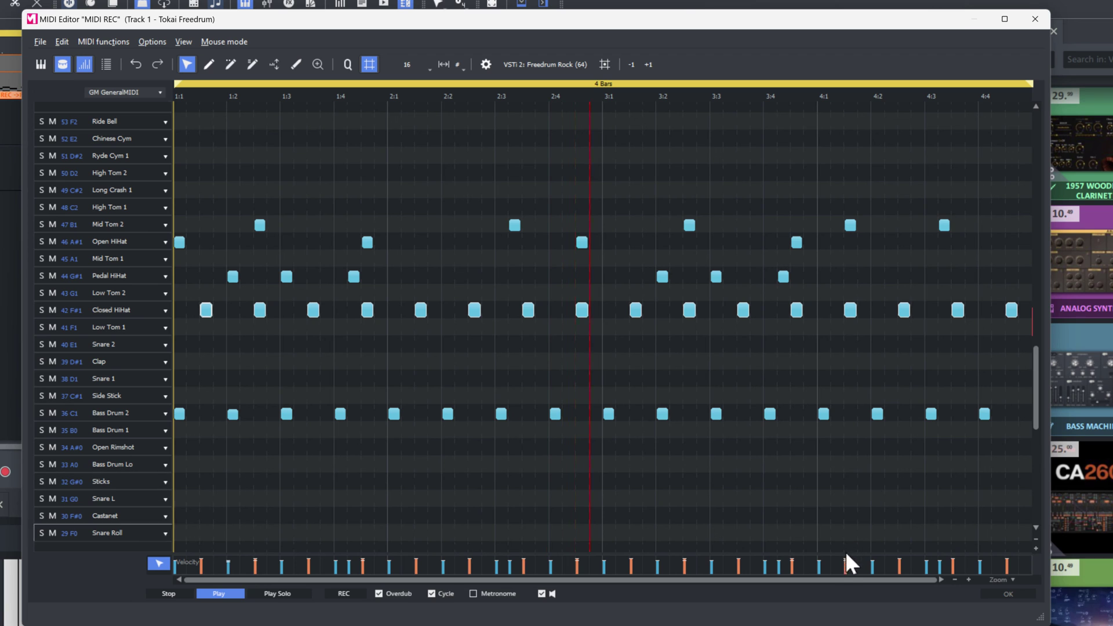
mouse_move(846, 559)
mouse_down()
mouse_move(847, 577)
mouse_move(847, 562)
mouse_up()
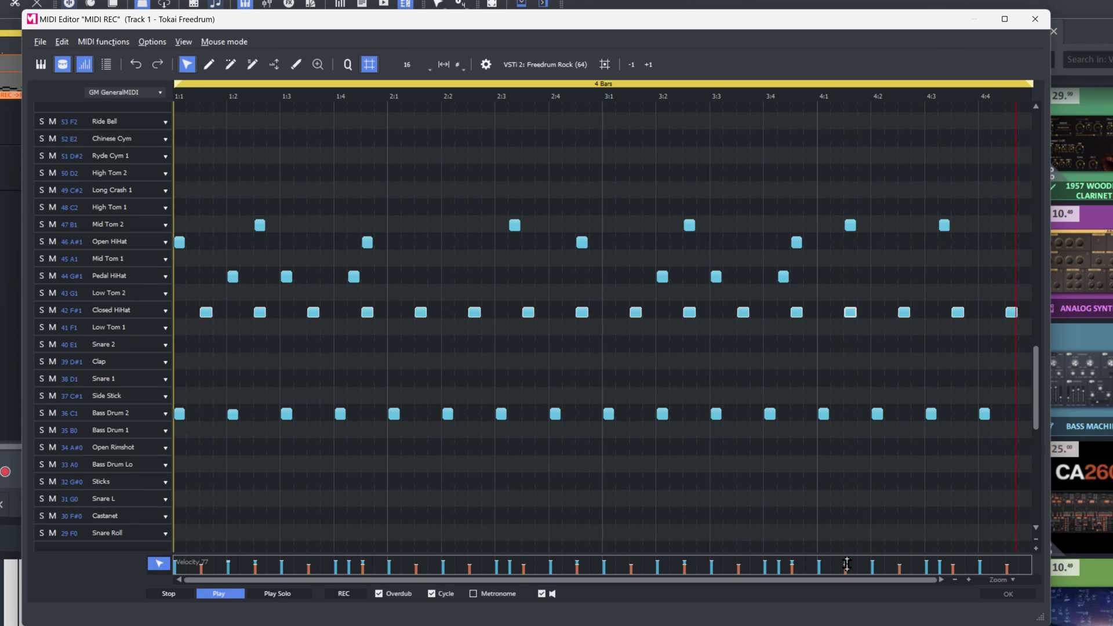
key(space)
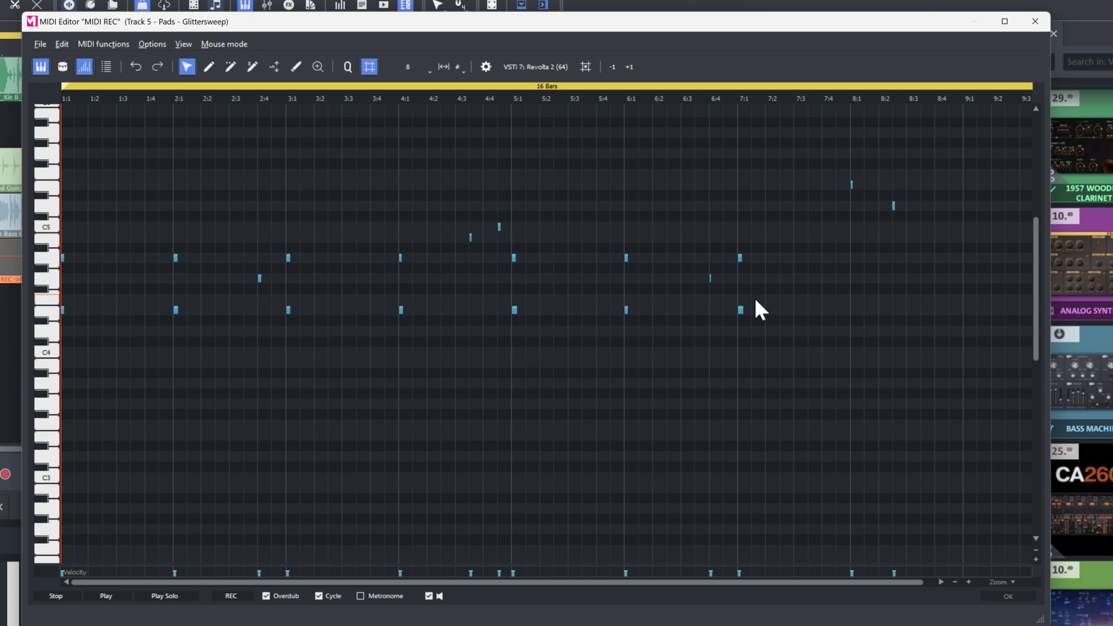
Select all seven notes in the repeated pad row and copy them one octave lower
drag(755, 294, 381, 338)
drag(166, 353, 46, 351)
key(ctrl+shift)
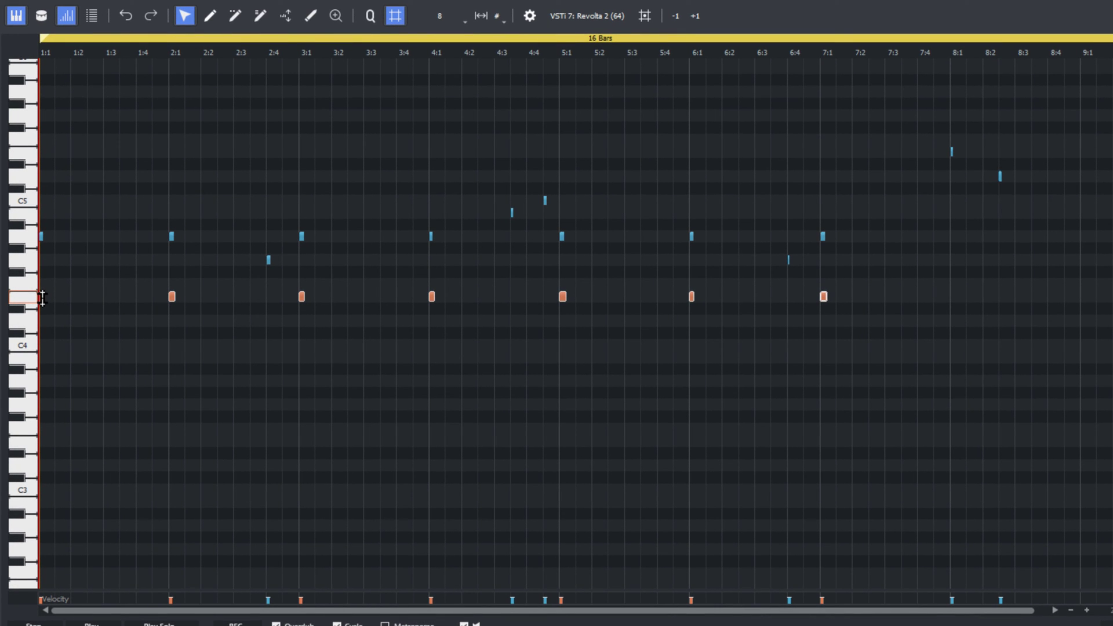
drag(43, 297, 49, 441)
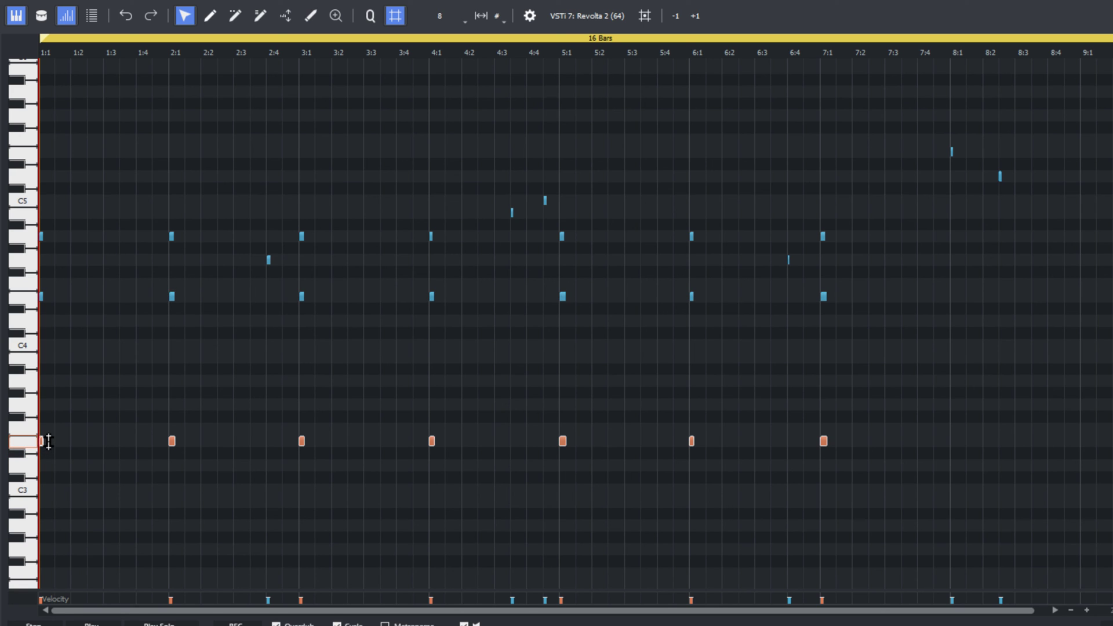